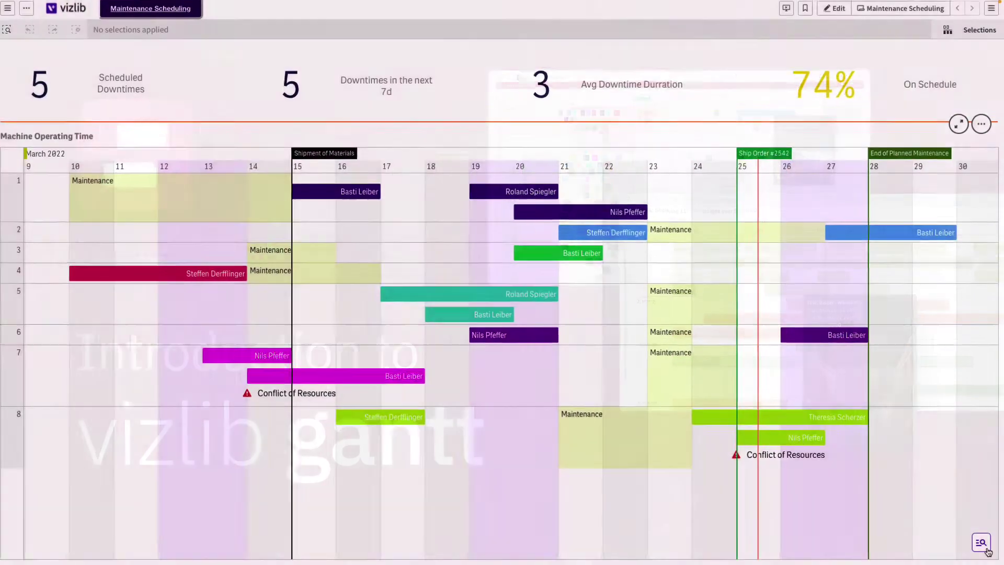
text(ro)
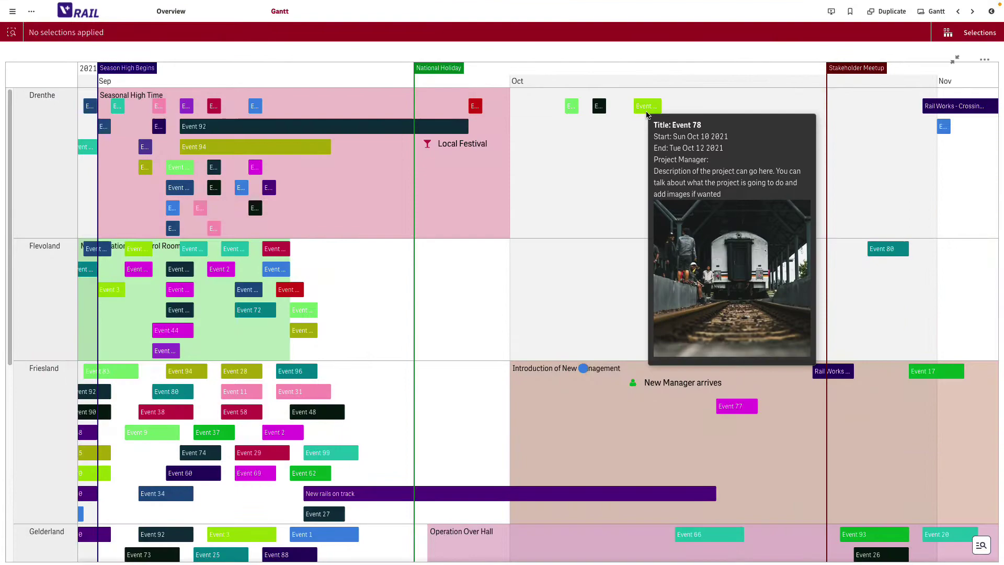
mouse_move(634, 382)
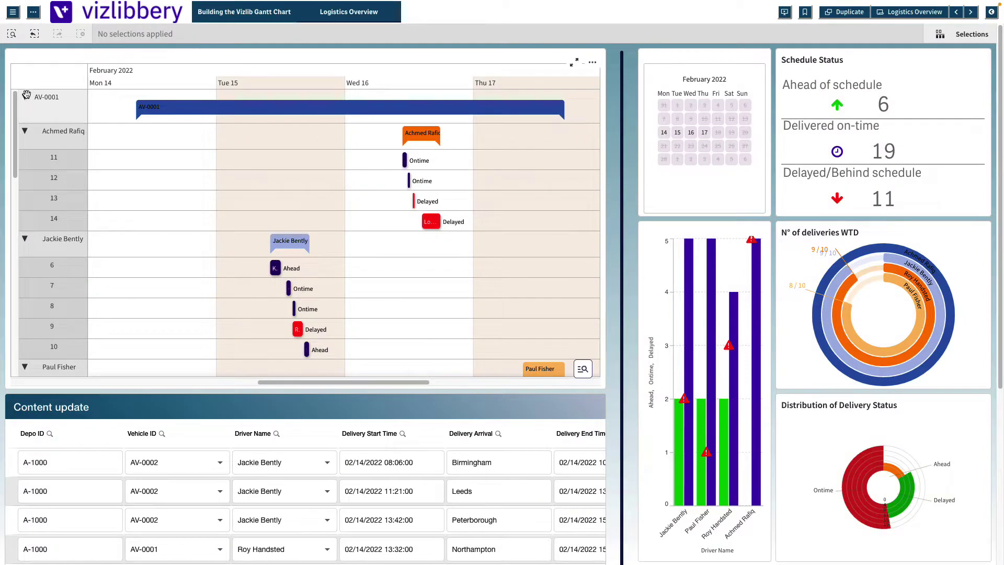
click(25, 96)
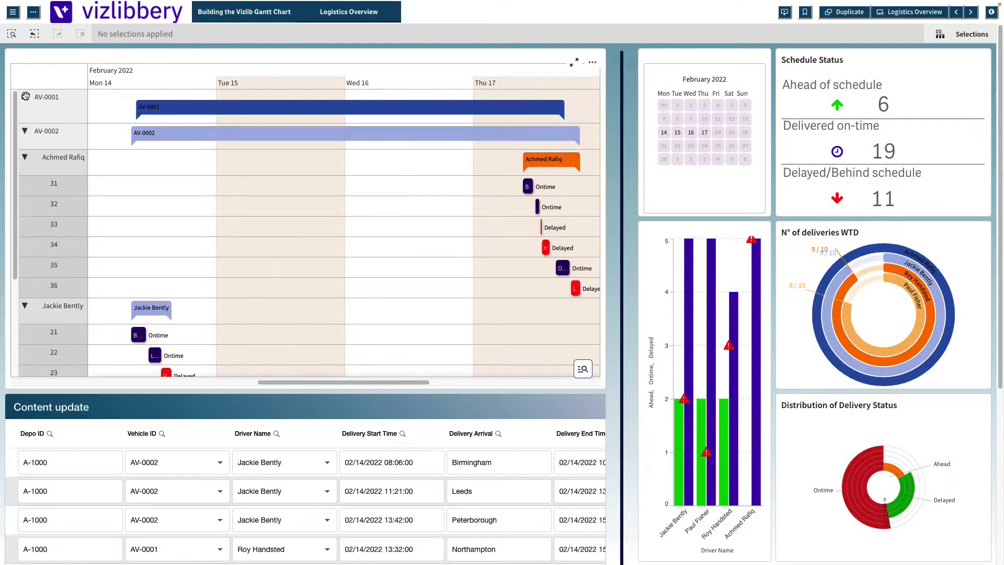
click(25, 157)
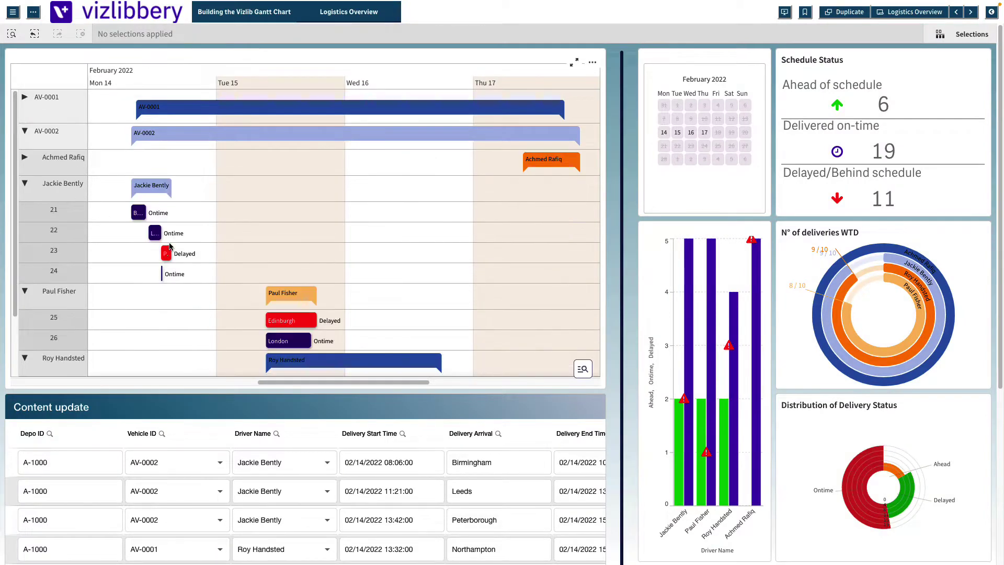
drag(169, 247, 214, 194)
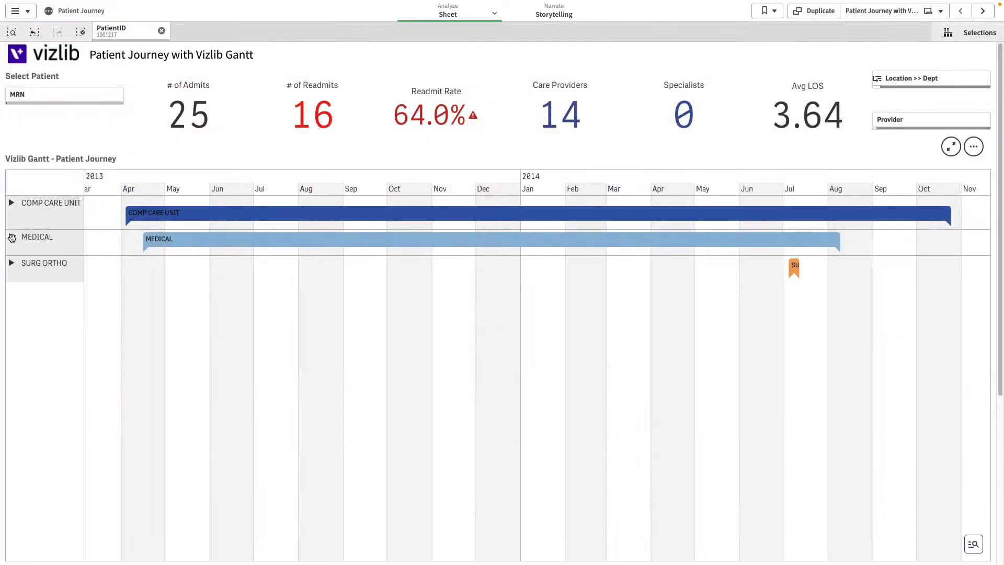
Expand the MEDICAL and COMP CARE UNIT groups on the patient journey timeline
click(12, 236)
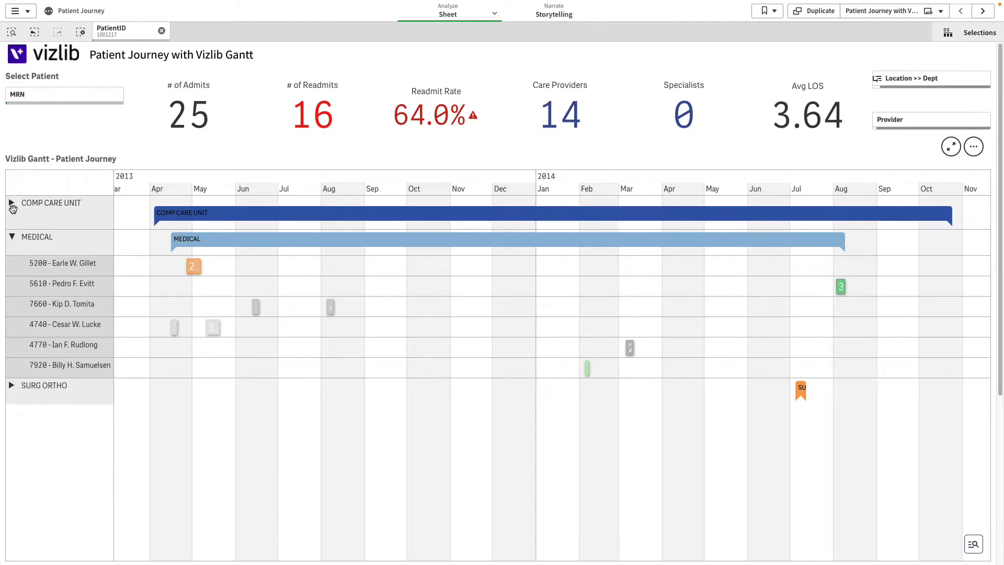
click(12, 203)
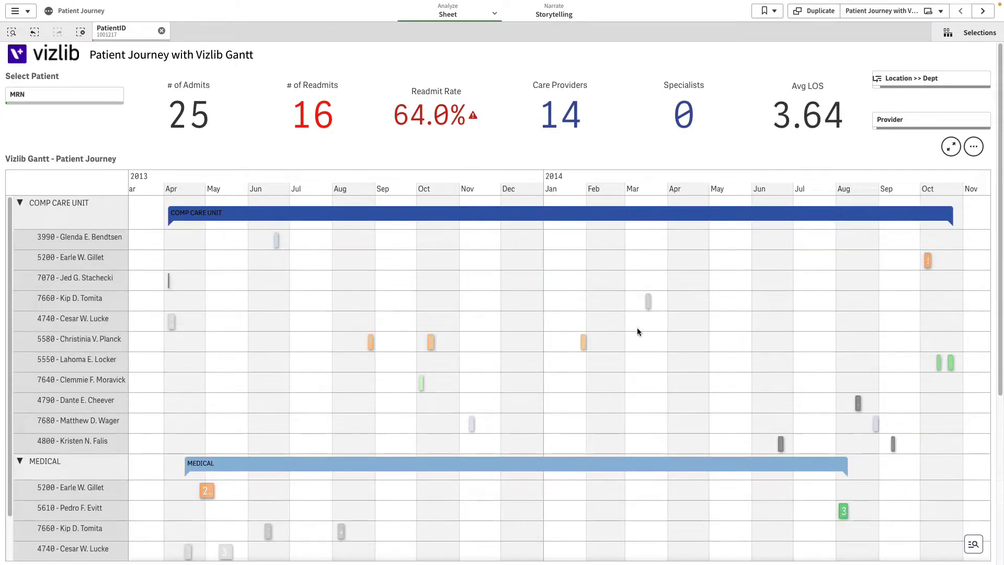
drag(637, 327, 577, 245)
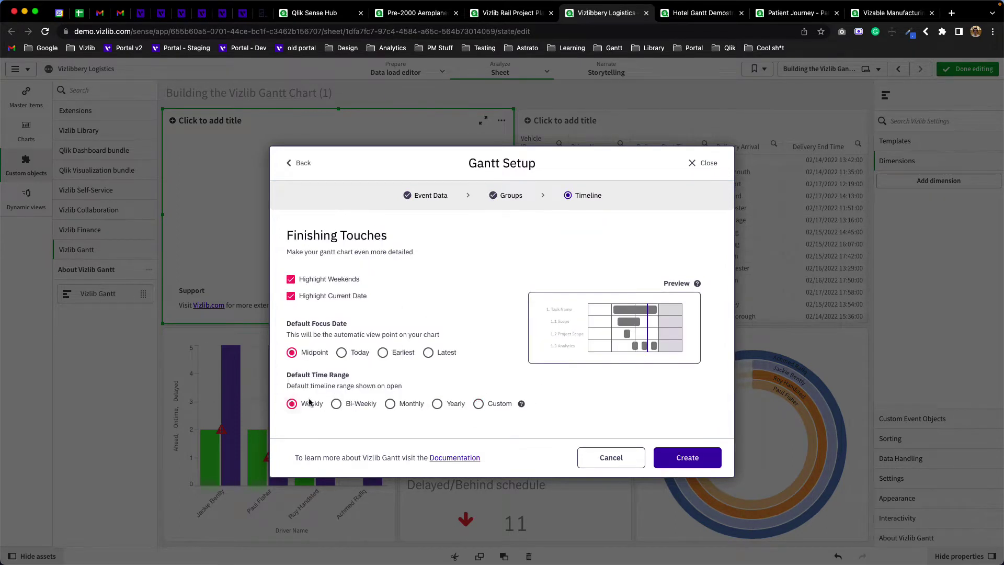
Create the Gantt chart, then collapse 3.2. Pilot and Phases 3, 2 and 1
click(689, 463)
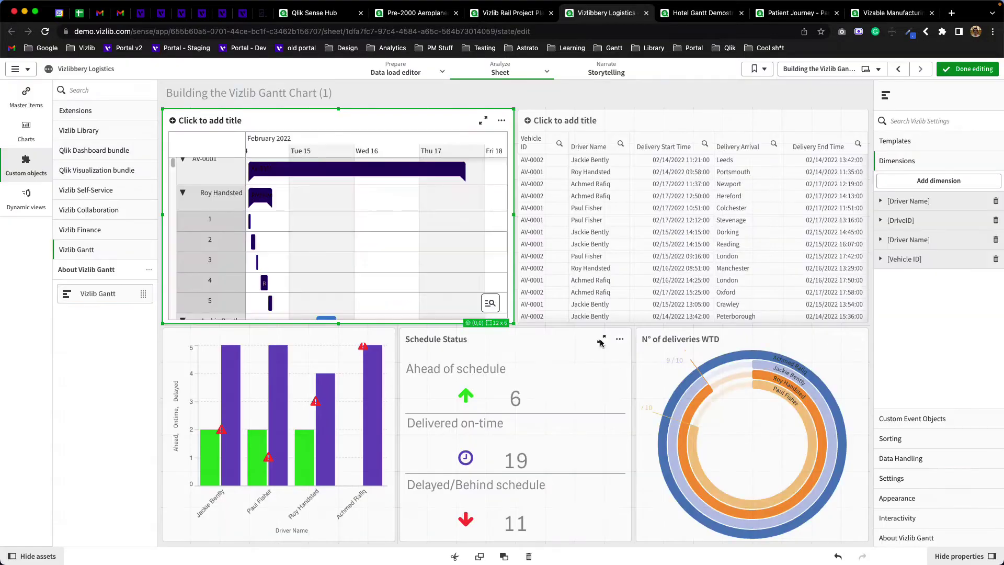
scroll(403, 259, down, 5)
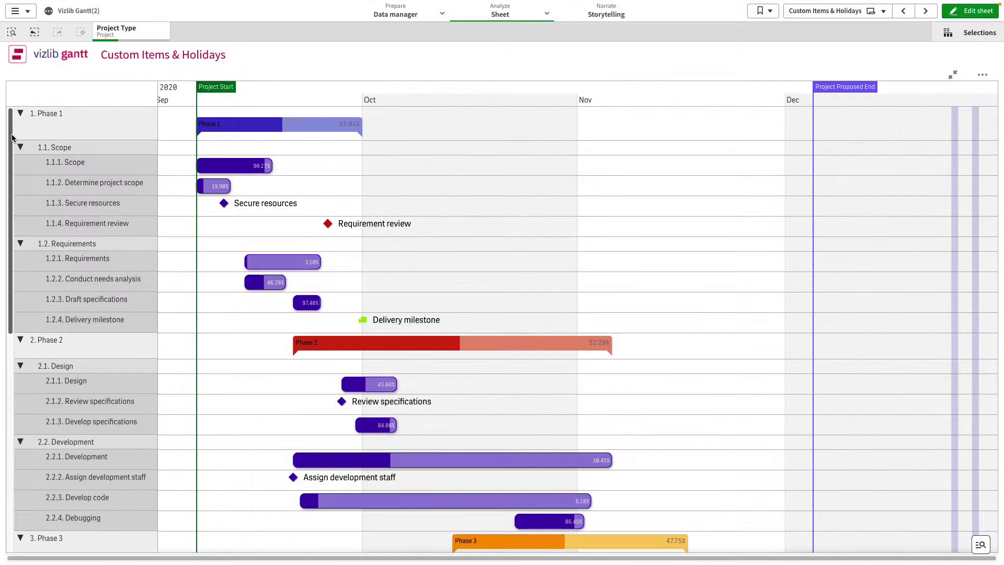
drag(13, 137, 29, 383)
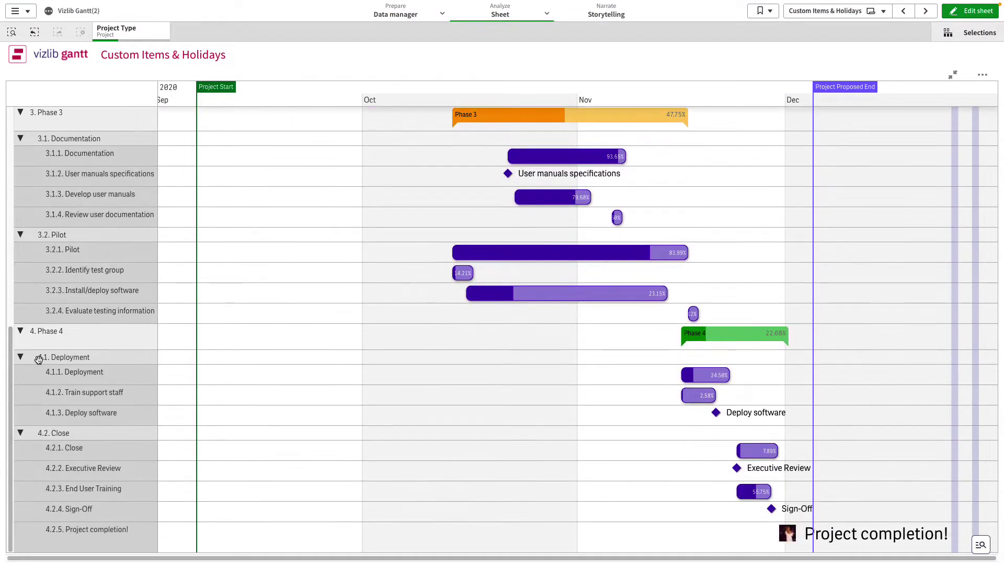
click(20, 234)
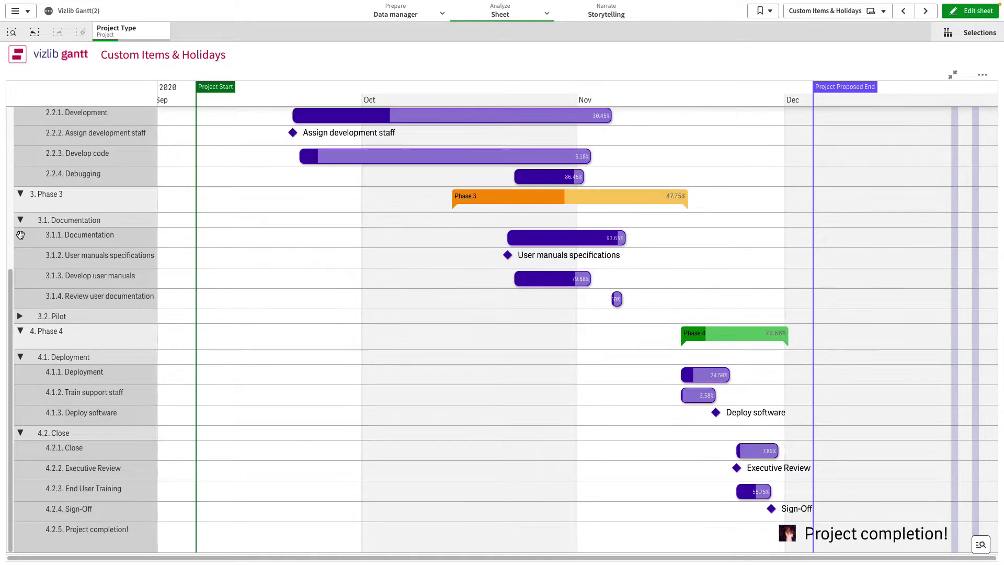
click(22, 194)
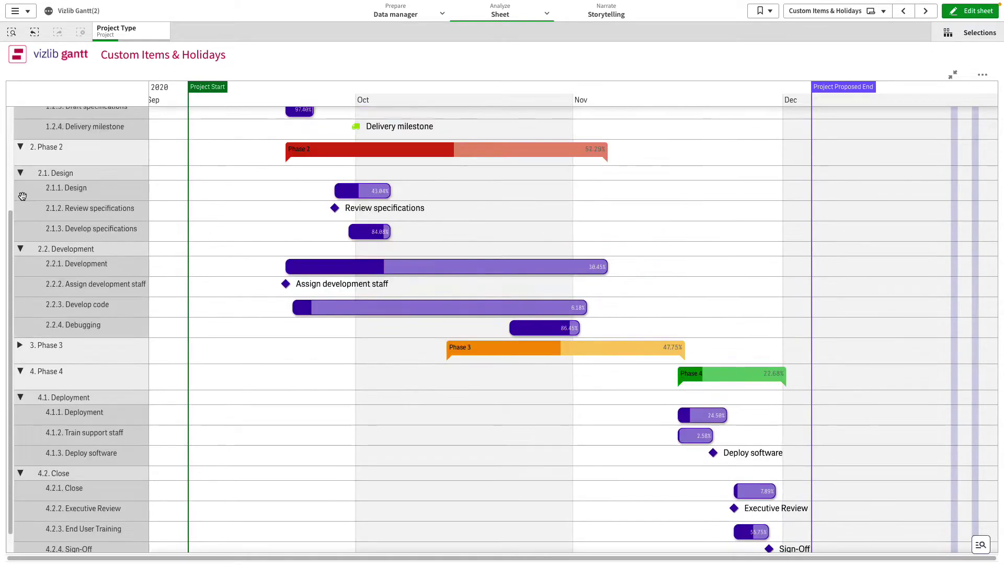
click(20, 147)
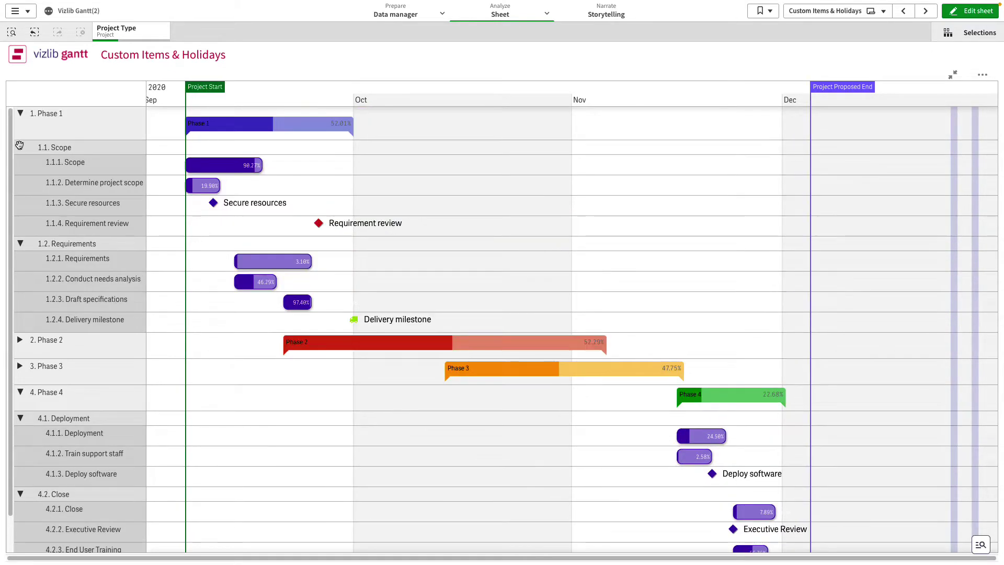
click(21, 114)
mouse_move(701, 436)
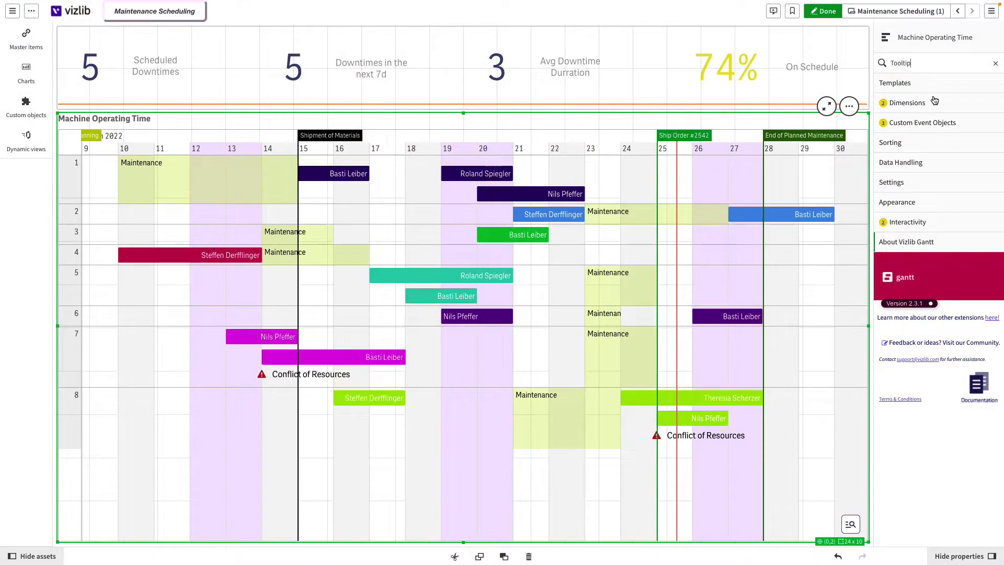
Open the Custom Tooltip HTML expression in the chart's Dimensions settings
click(907, 102)
click(918, 139)
scroll(935, 219, down, 5)
scroll(936, 219, down, 5)
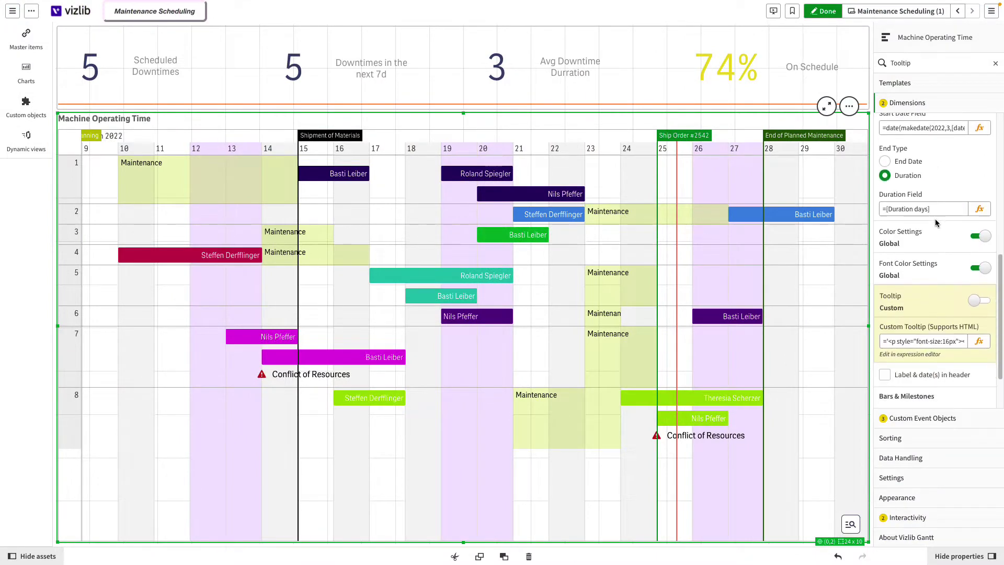
scroll(935, 219, down, 3)
click(972, 288)
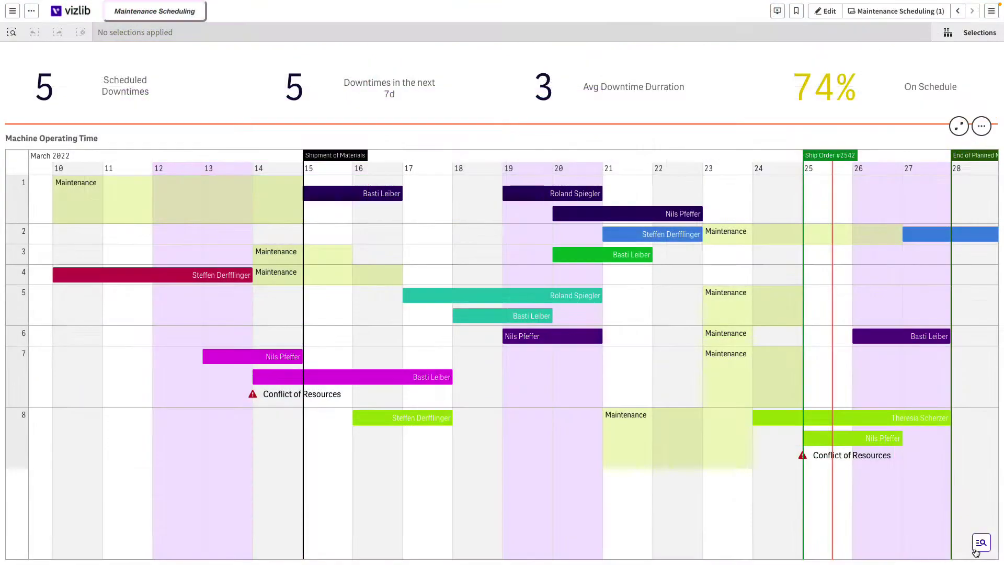
Show the Gantt search and zoom controls, then zoom the timeline to Zoom Min and Quarter
click(980, 543)
text(ils Pfe)
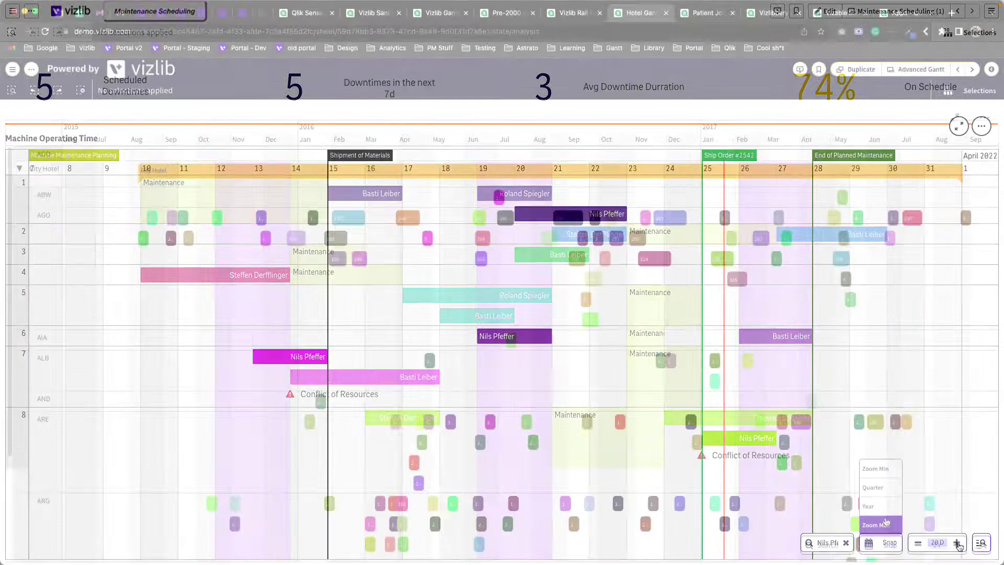
click(880, 470)
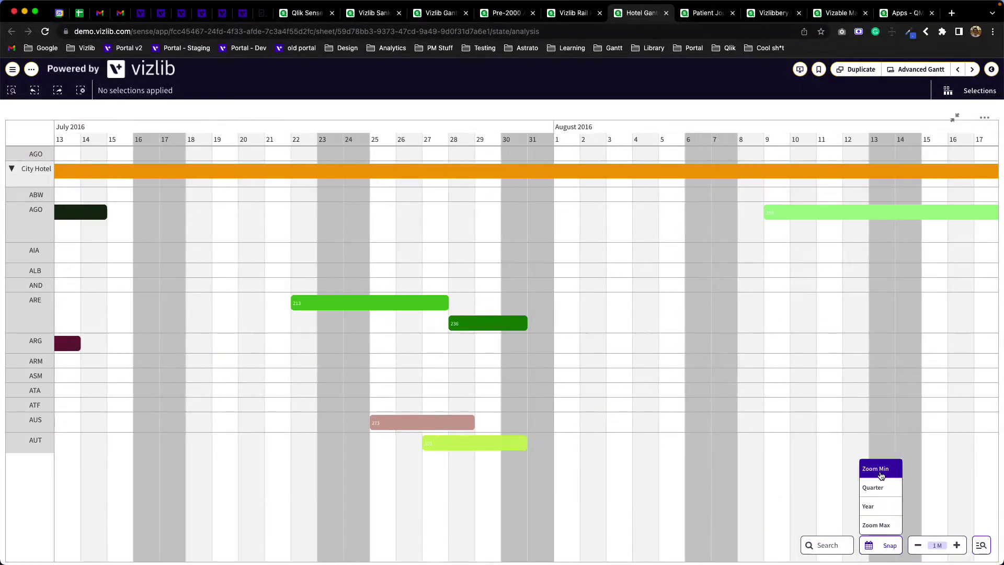
click(877, 487)
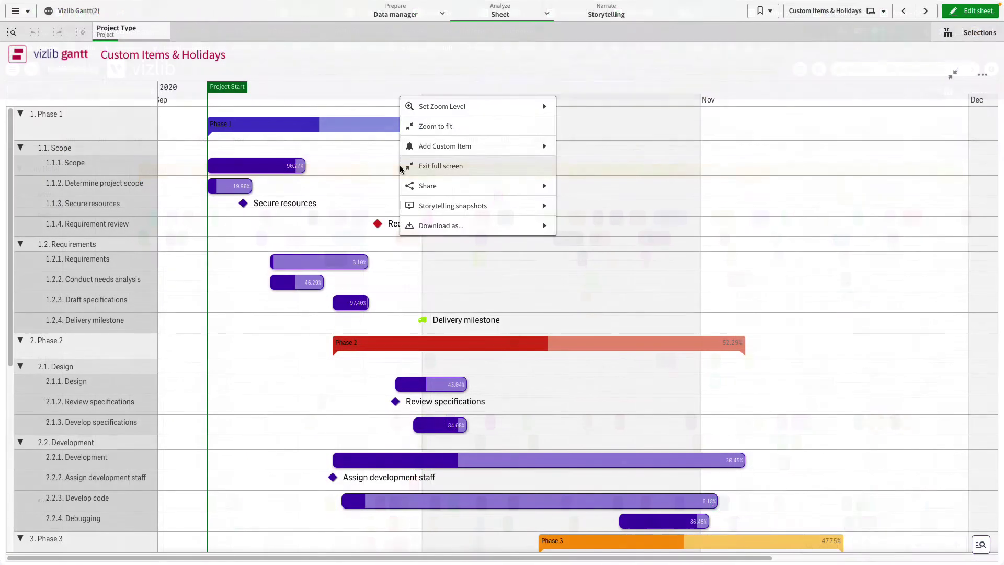
Add a Resources increases milestone at 13:00 under Phase 1's Scope group
click(444, 146)
click(448, 129)
click(402, 235)
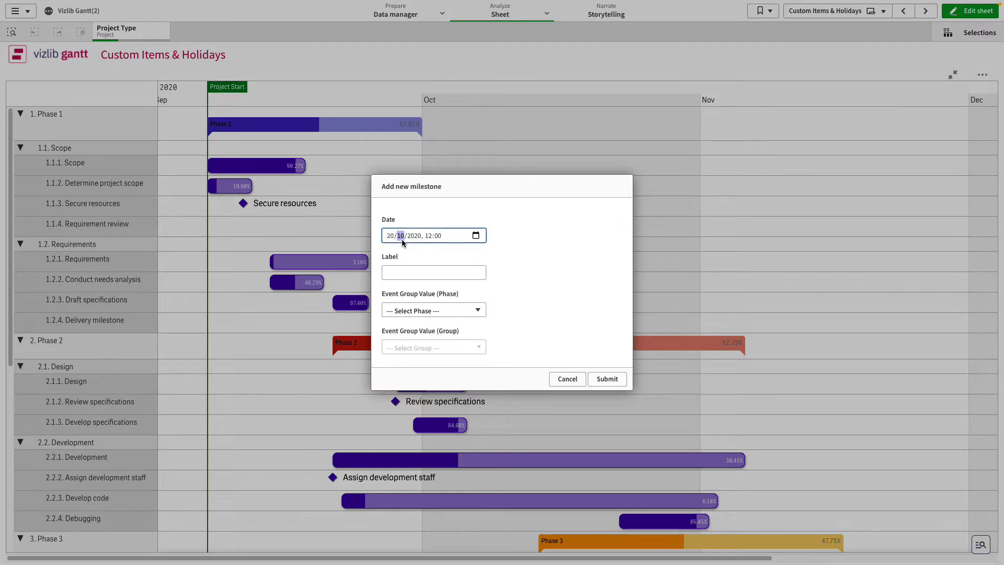
key(Up)
click(433, 272)
text(Resources increases)
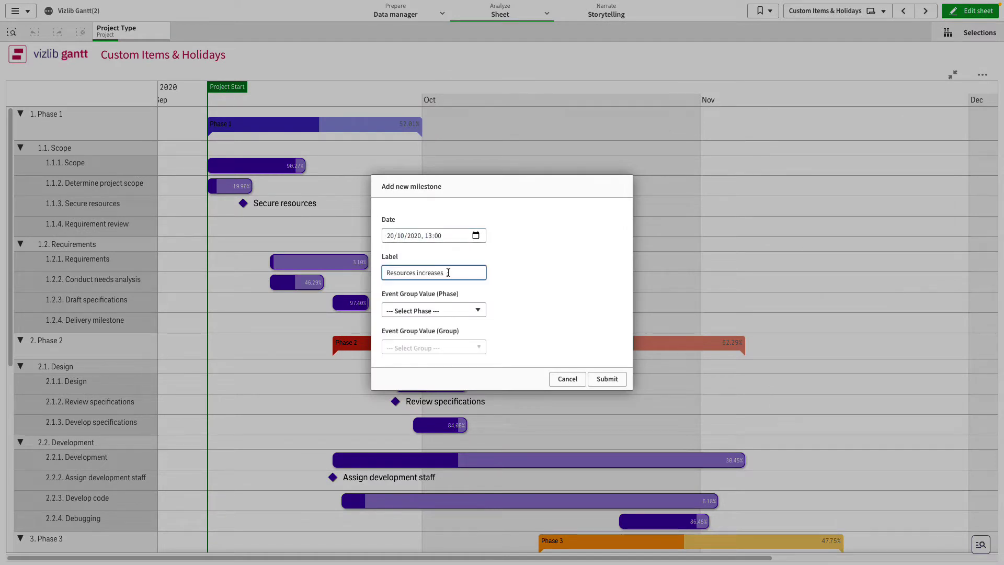
click(478, 310)
click(402, 321)
click(434, 346)
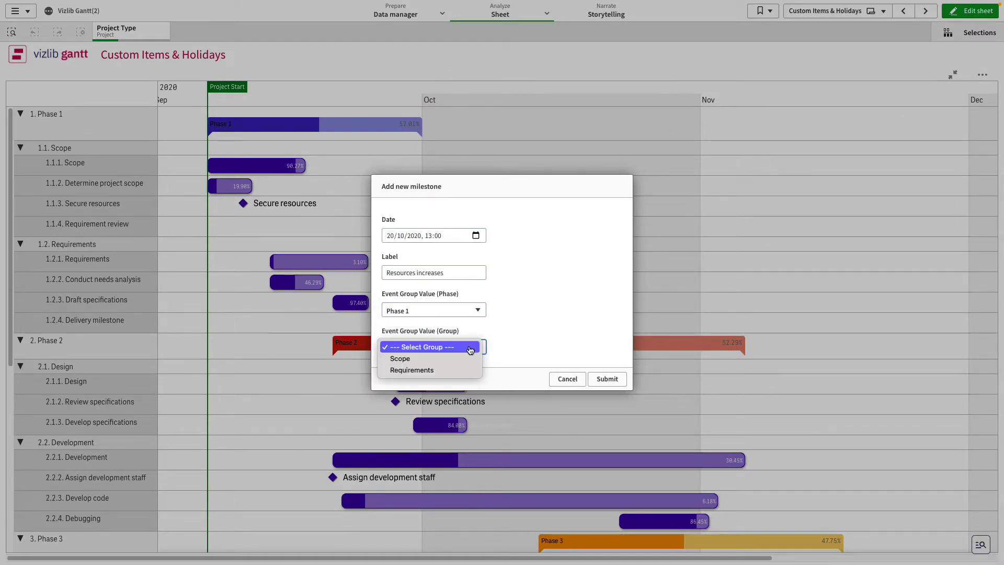
click(607, 379)
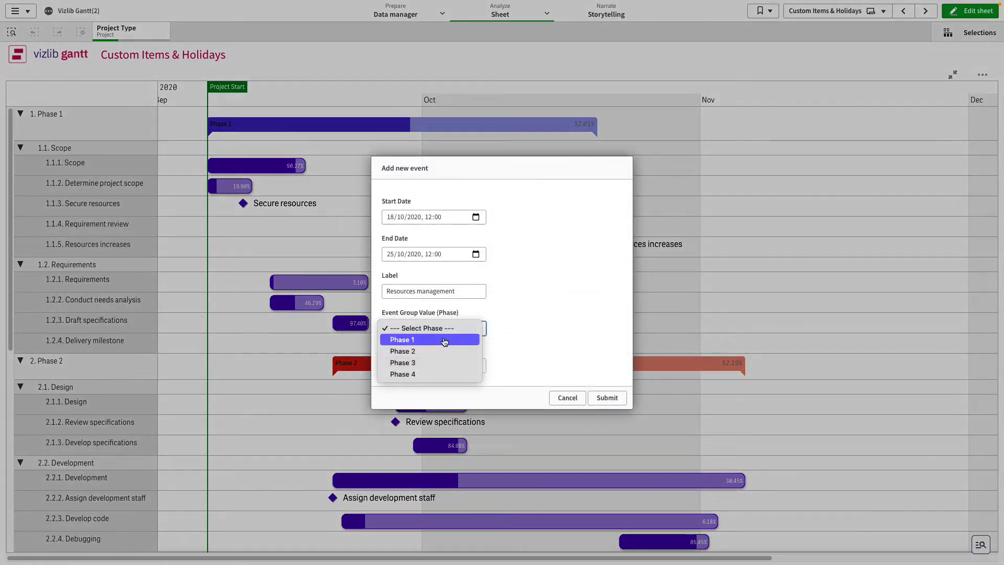
Add a Resources management event under Phase 1's Scope group
click(402, 342)
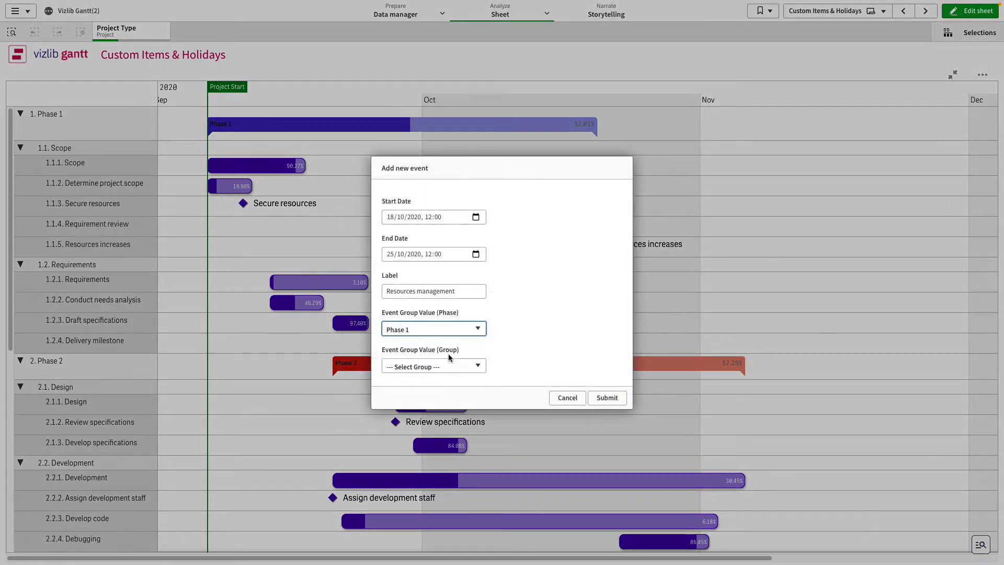
click(433, 364)
click(448, 378)
click(607, 397)
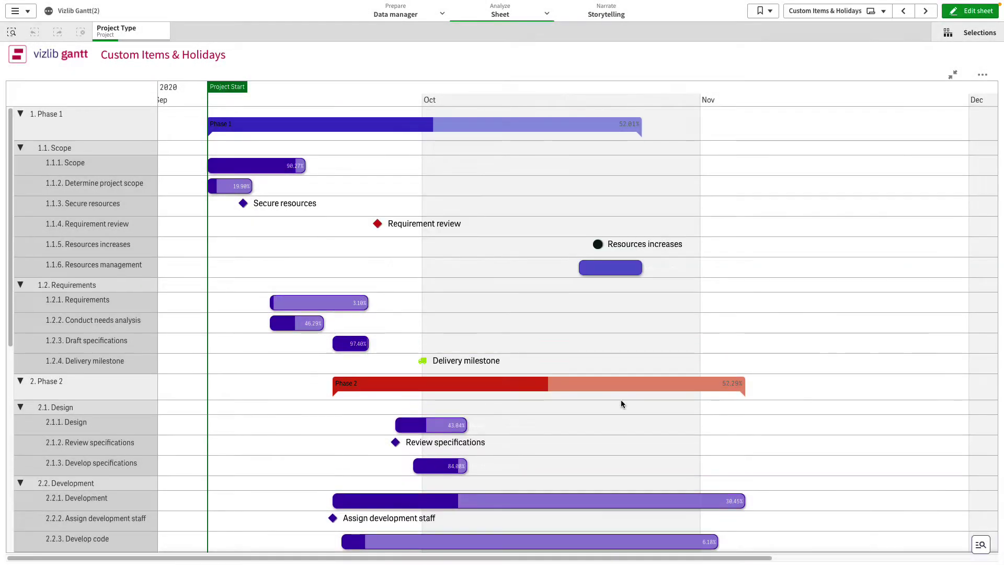
Create a Cascading Events Gantt from a template and give its bars a new palette
click(516, 304)
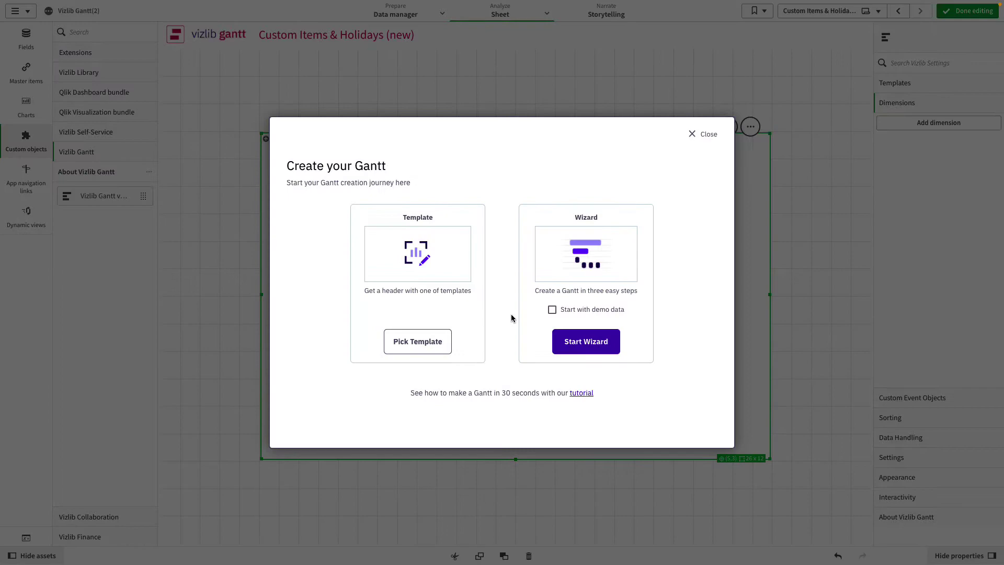
click(418, 342)
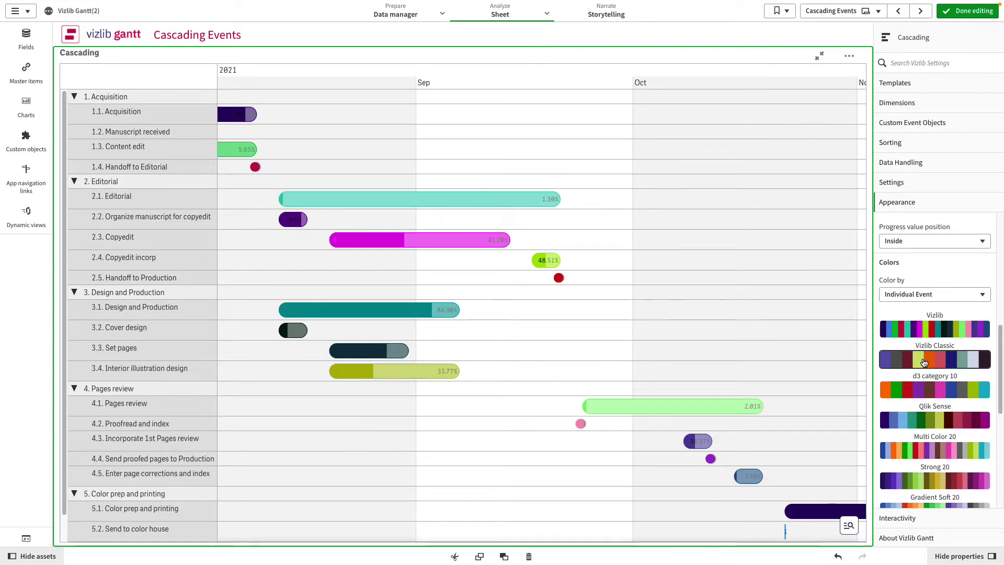
click(924, 361)
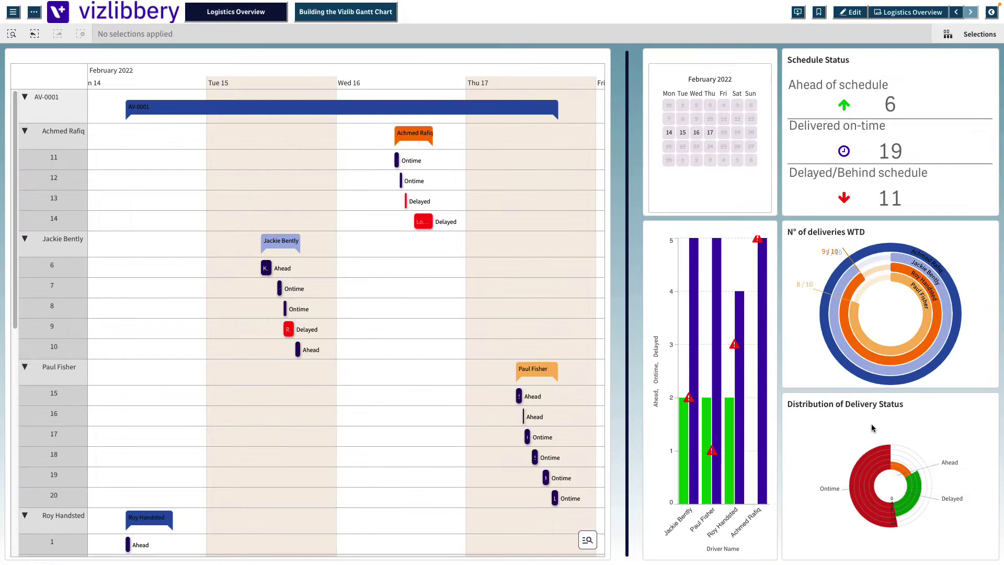
Filter the dashboard to Ontime deliveries for two selected drivers
click(871, 470)
click(987, 388)
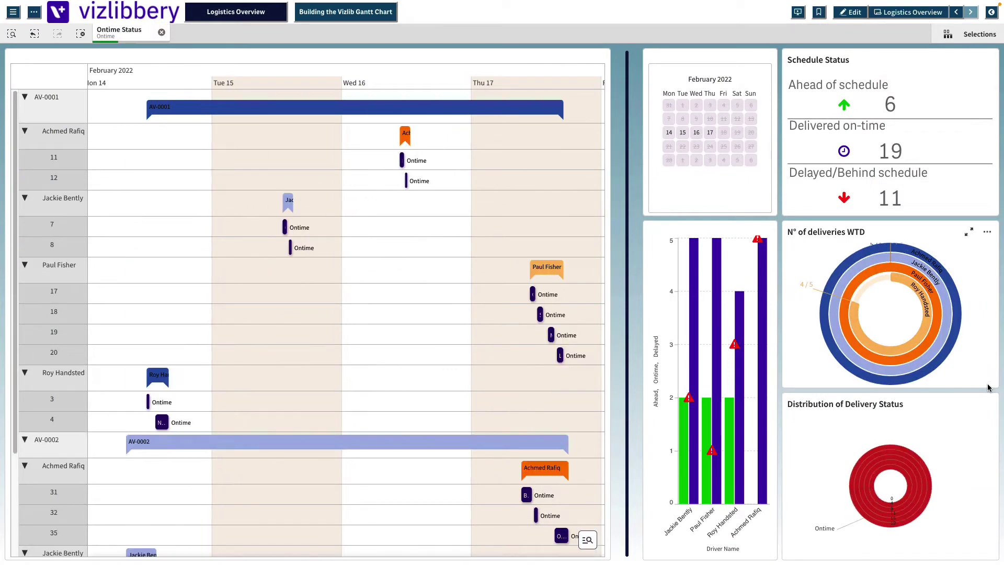
click(924, 297)
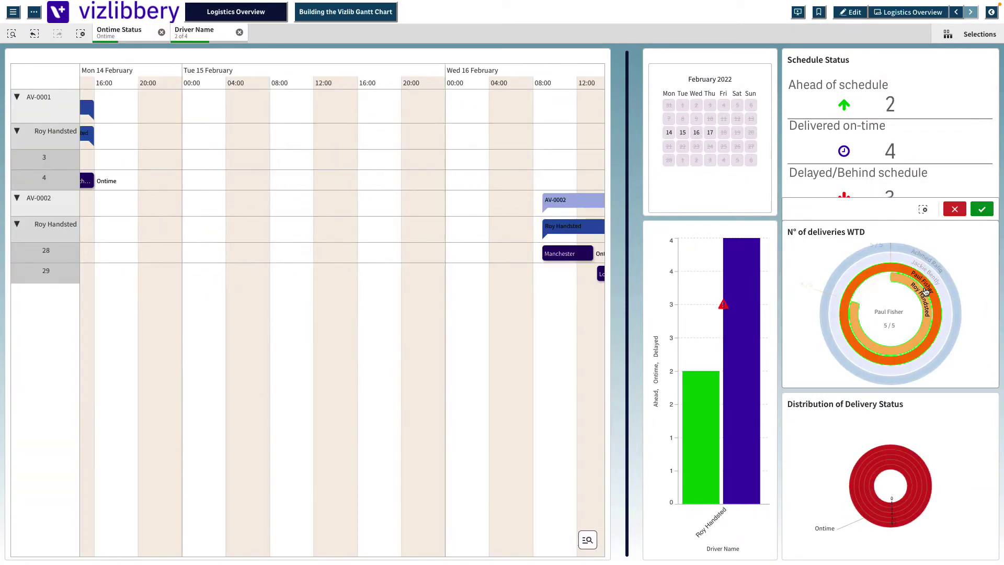
click(922, 271)
click(971, 210)
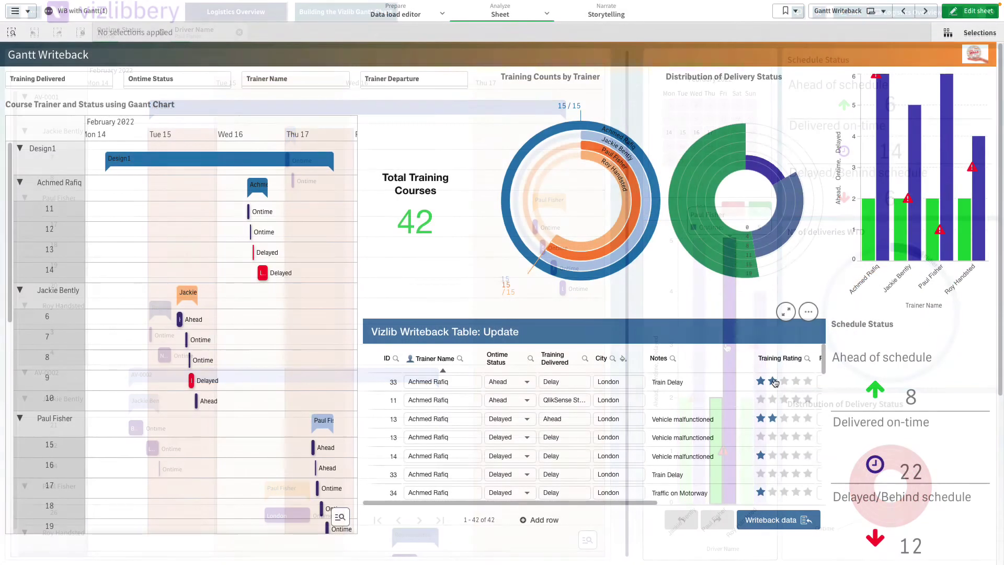
Write back new training ratings for rows 11 and 13, then group aircraft by role
click(787, 402)
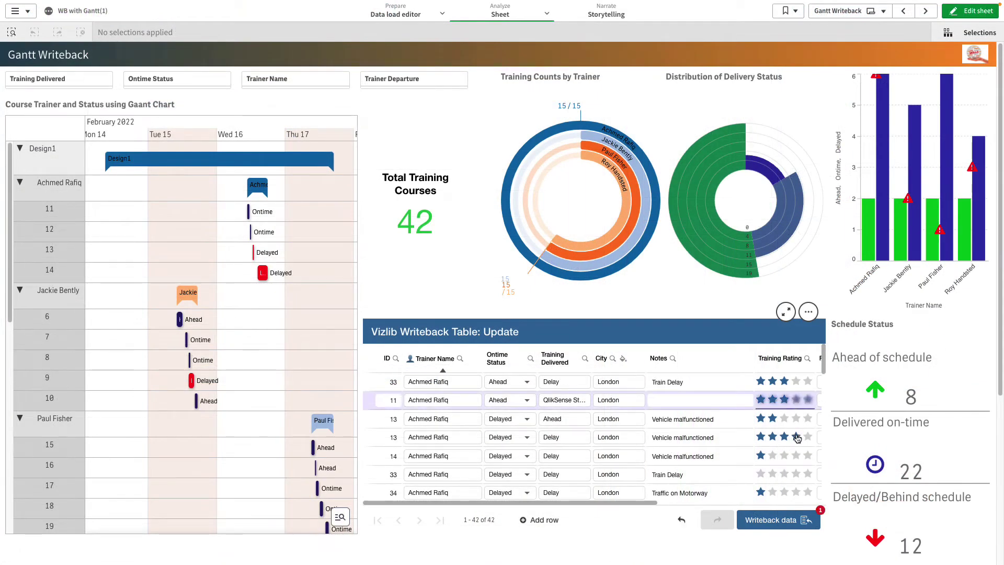
click(797, 437)
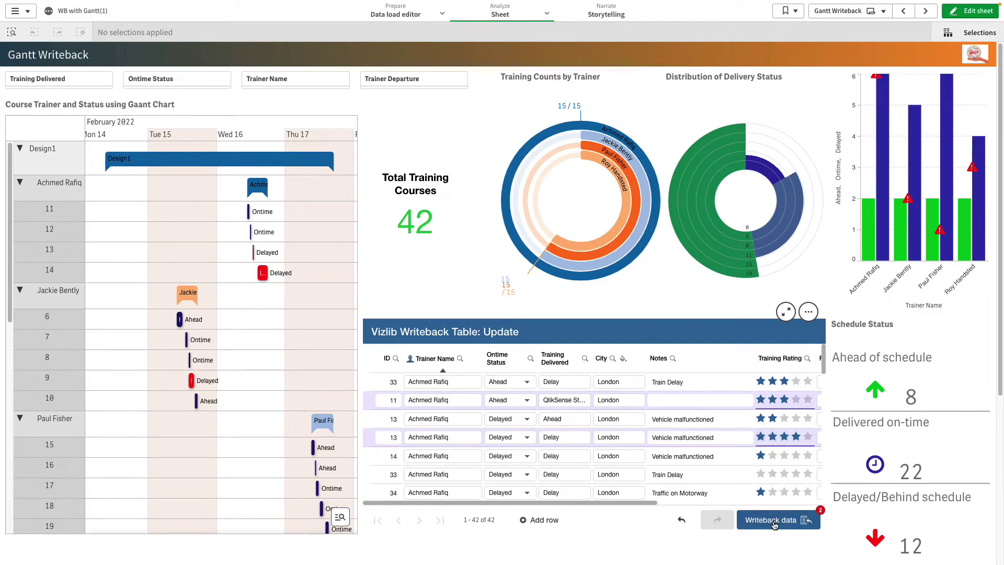
click(774, 521)
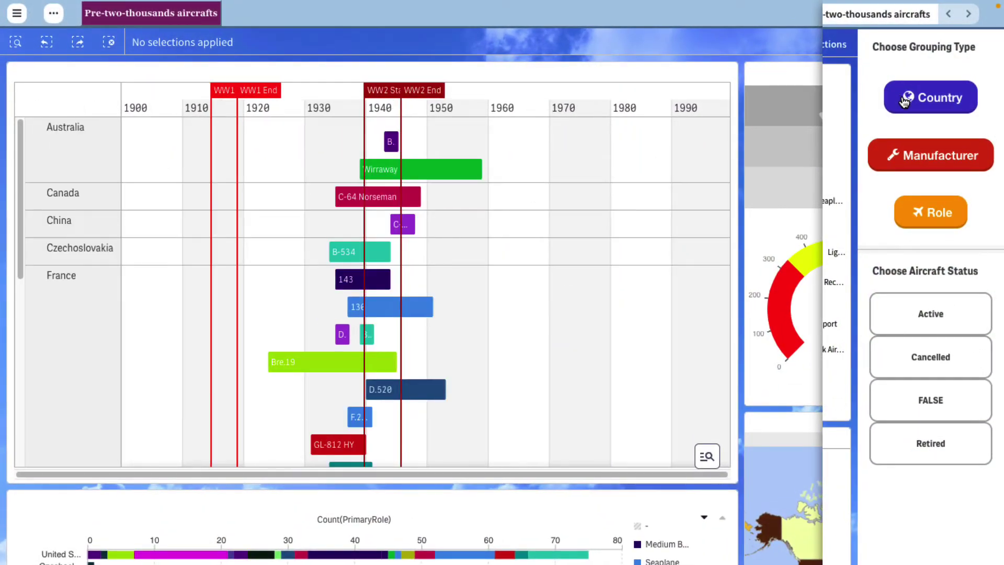
click(931, 156)
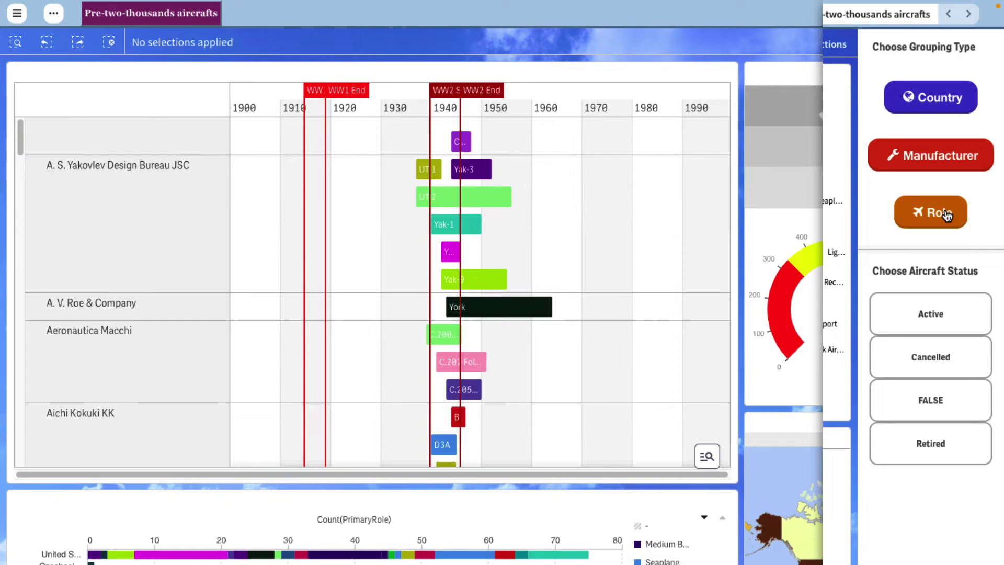
click(946, 214)
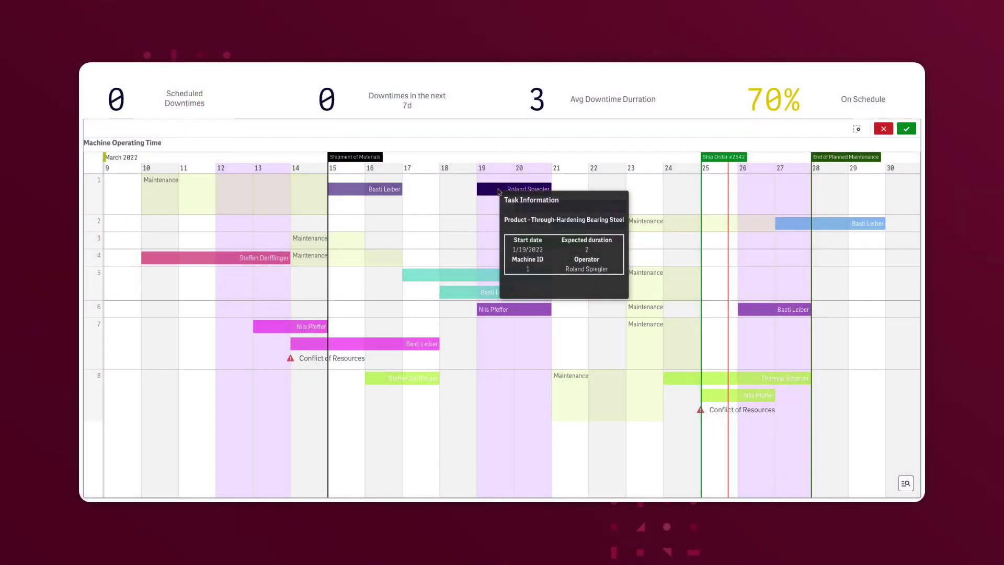
Confirm the machine selection, then use Event as the event field and StartDate as its start
click(907, 130)
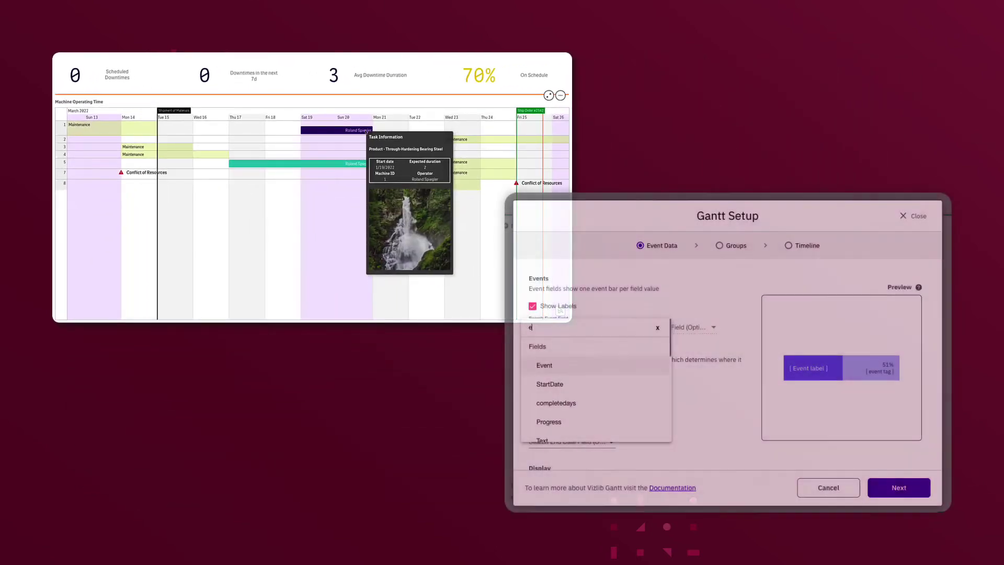
click(570, 365)
click(570, 387)
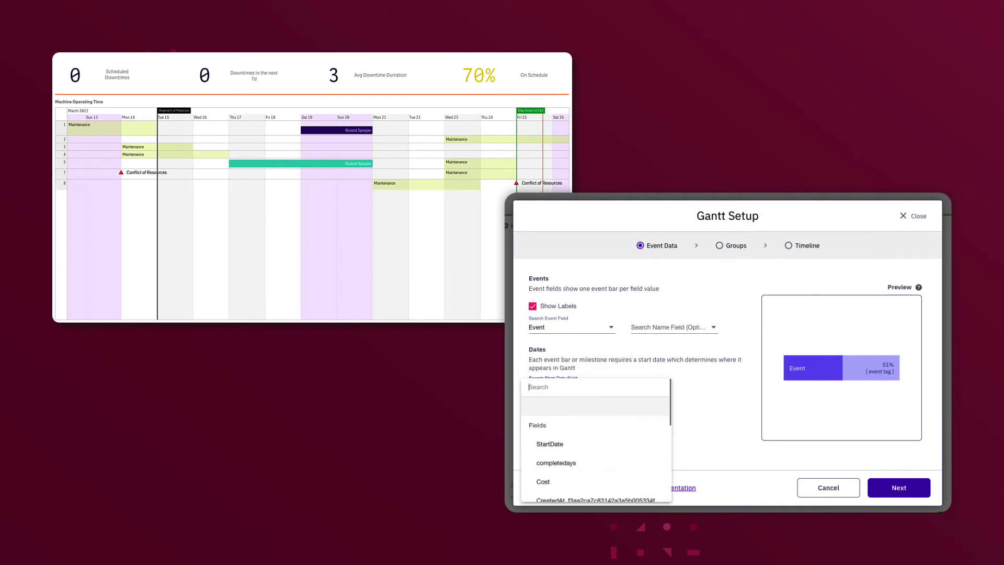
click(549, 424)
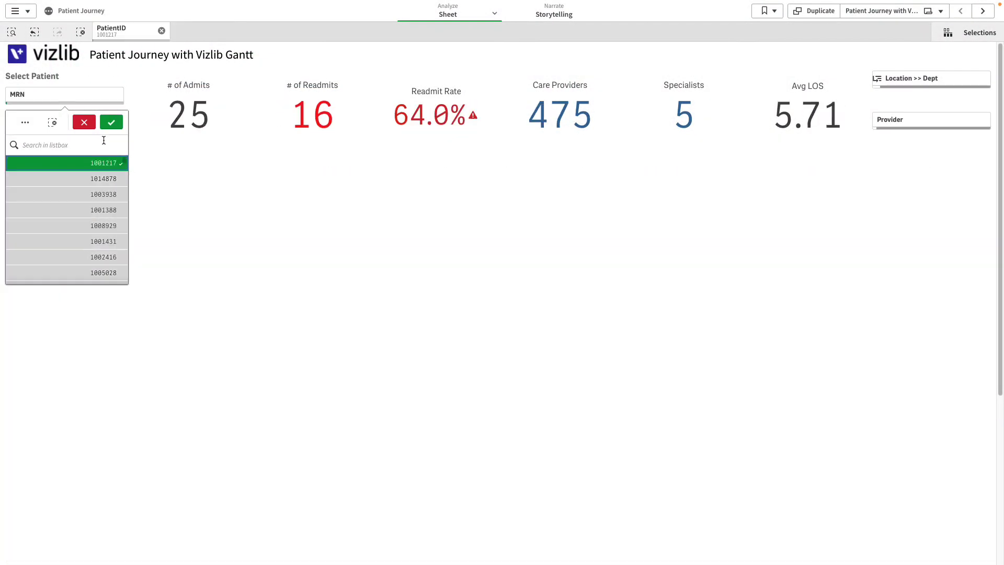
Confirm the patient, expand COMP CARE UNIT, then search 'spit' and select the Spitfire
click(110, 122)
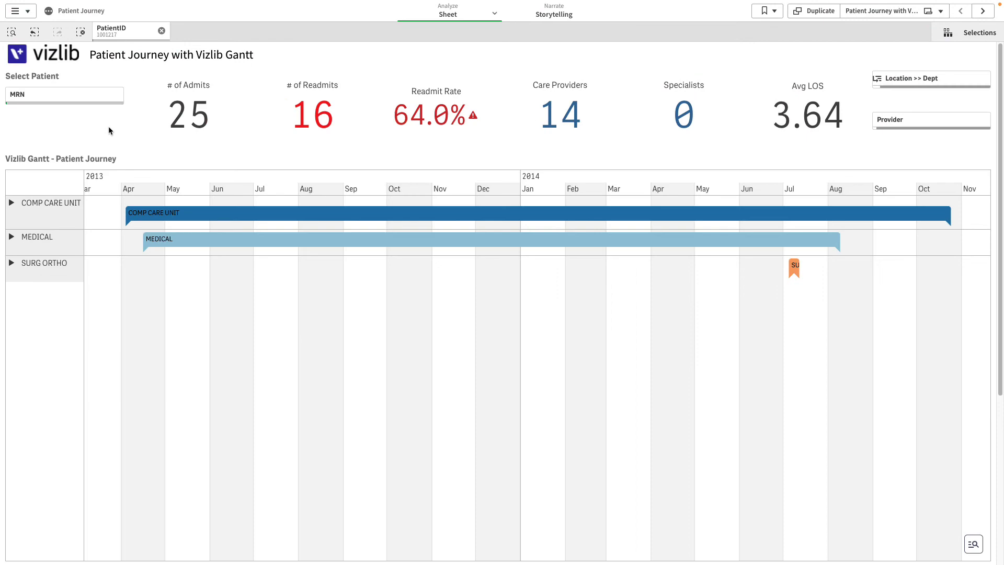
click(12, 203)
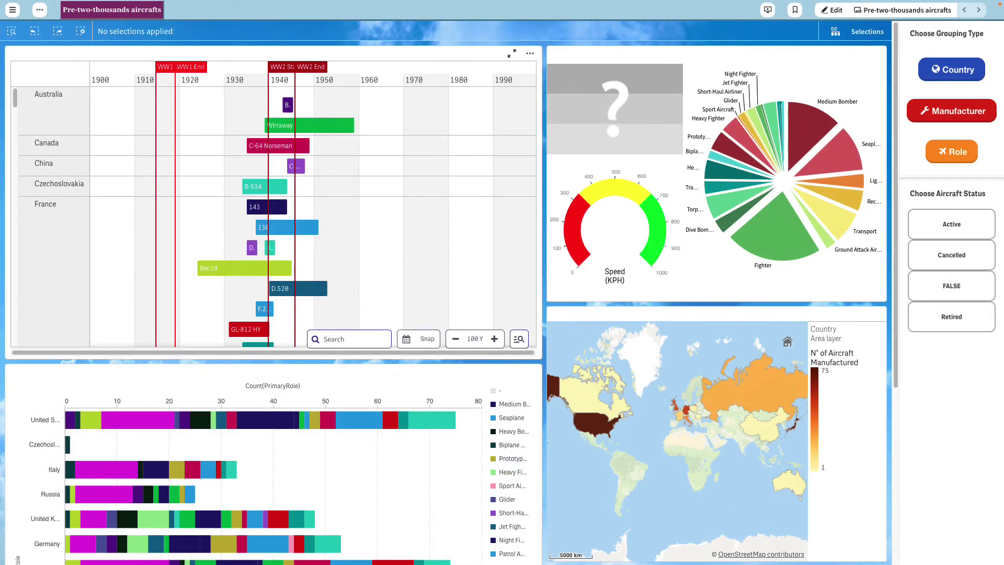
text(spit)
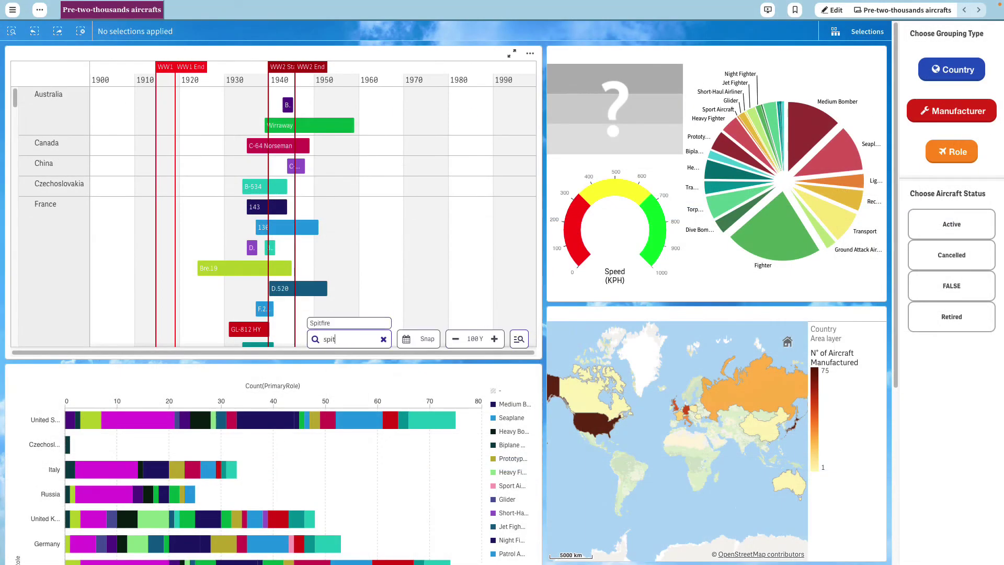
key(Return)
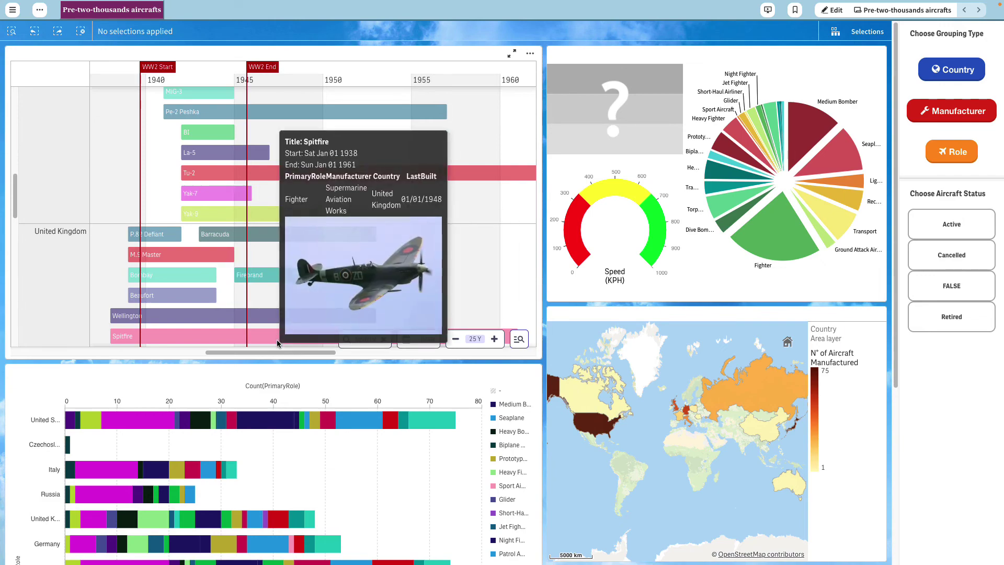
click(277, 340)
key(Return)
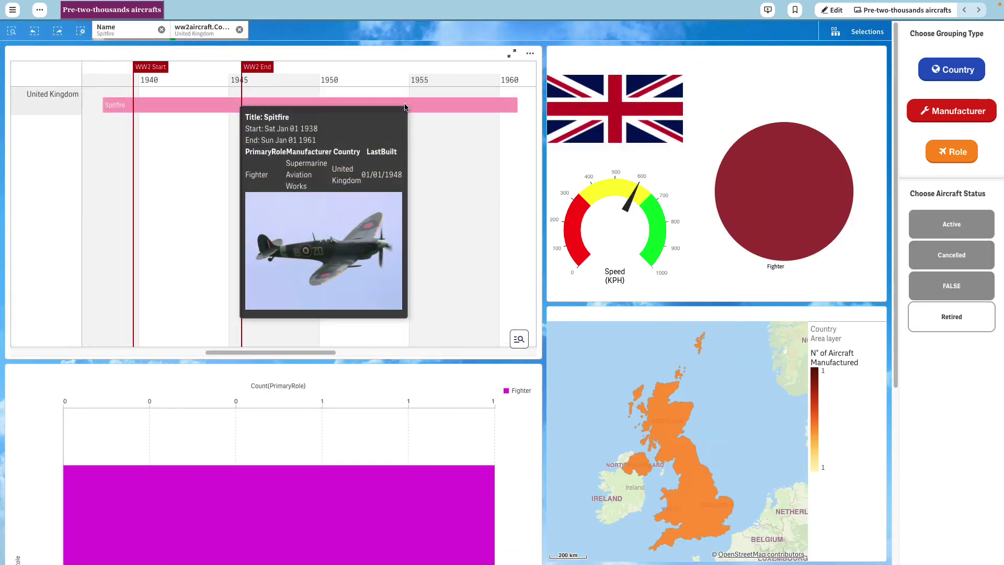